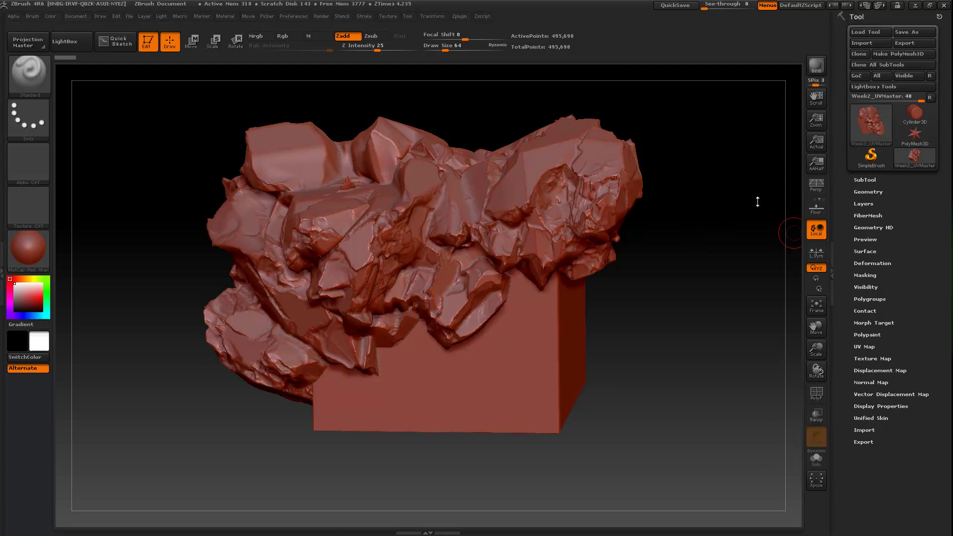
# Duplicate the rock subtool and hide the original Week2_UVMaster
pyautogui.moveTo(697, 287)
pyautogui.mouseDown()
pyautogui.moveTo(643, 343)
pyautogui.moveTo(630, 325)
pyautogui.moveTo(640, 323)
pyautogui.mouseUp()
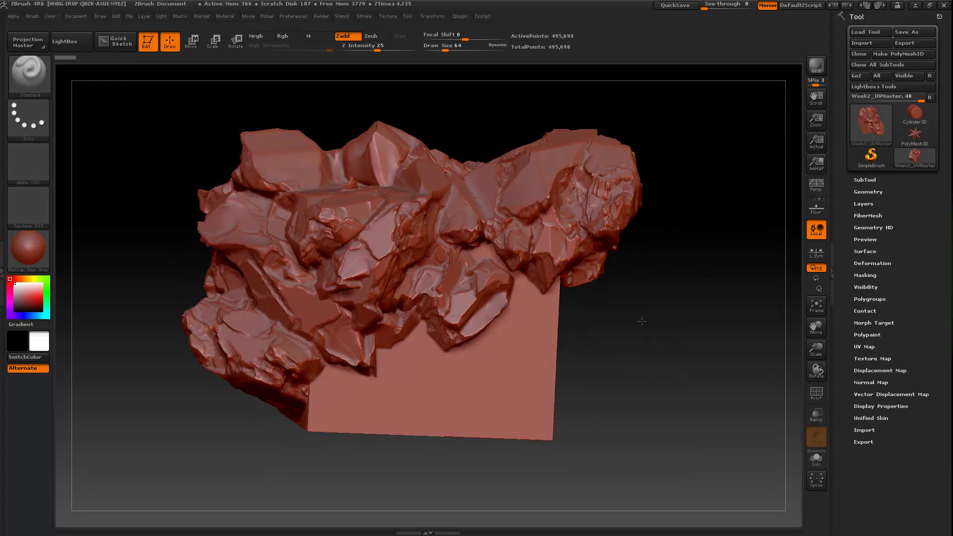
pyautogui.moveTo(718, 352)
pyautogui.mouseDown()
pyautogui.moveTo(679, 380)
pyautogui.moveTo(667, 349)
pyautogui.moveTo(664, 358)
pyautogui.mouseUp()
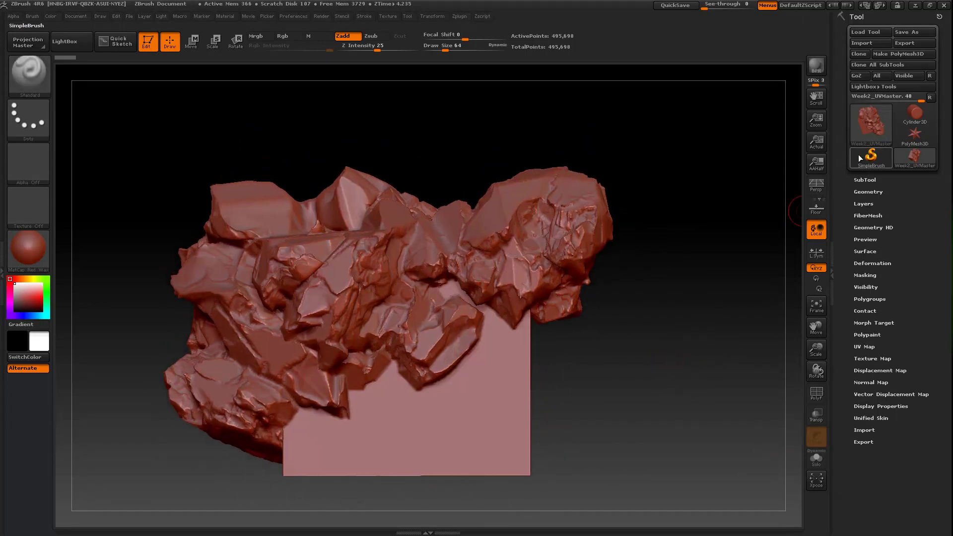
pyautogui.click(872, 180)
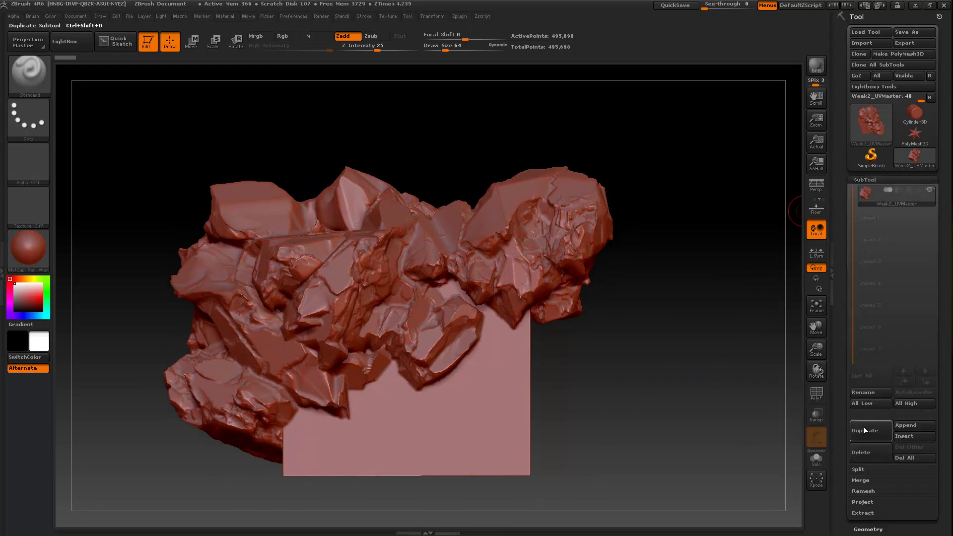
pyautogui.click(864, 428)
pyautogui.click(928, 212)
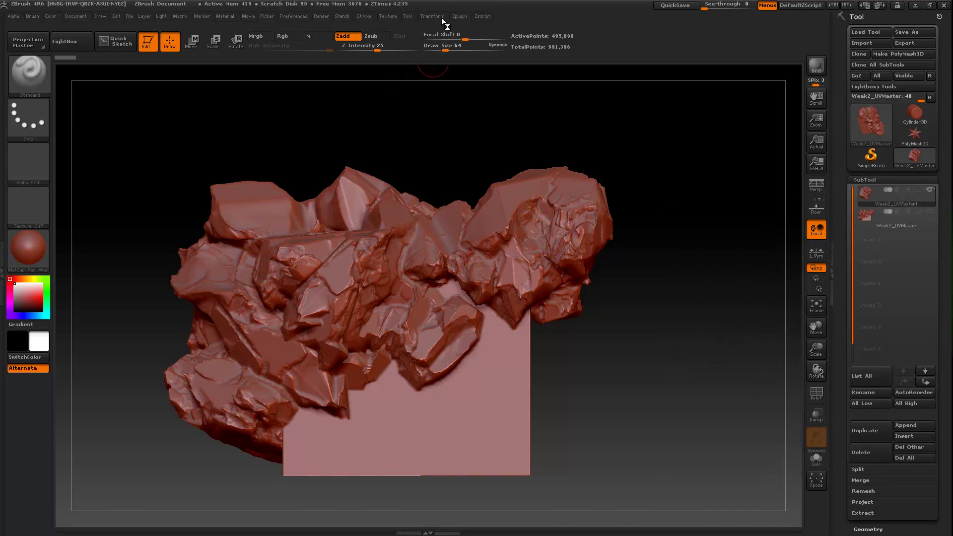
# Pre-process the copied rock with Decimation Master's Pre-process Current
pyautogui.click(456, 16)
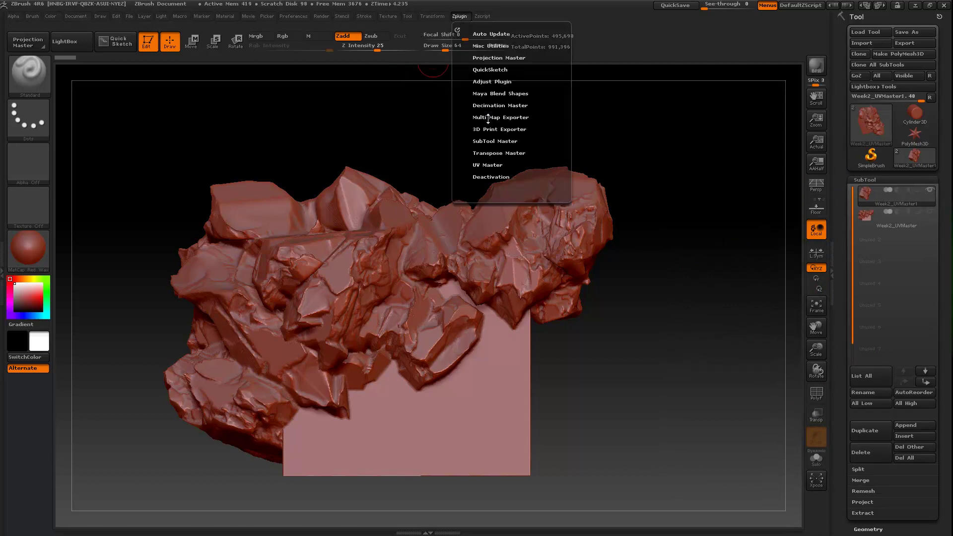
pyautogui.click(499, 106)
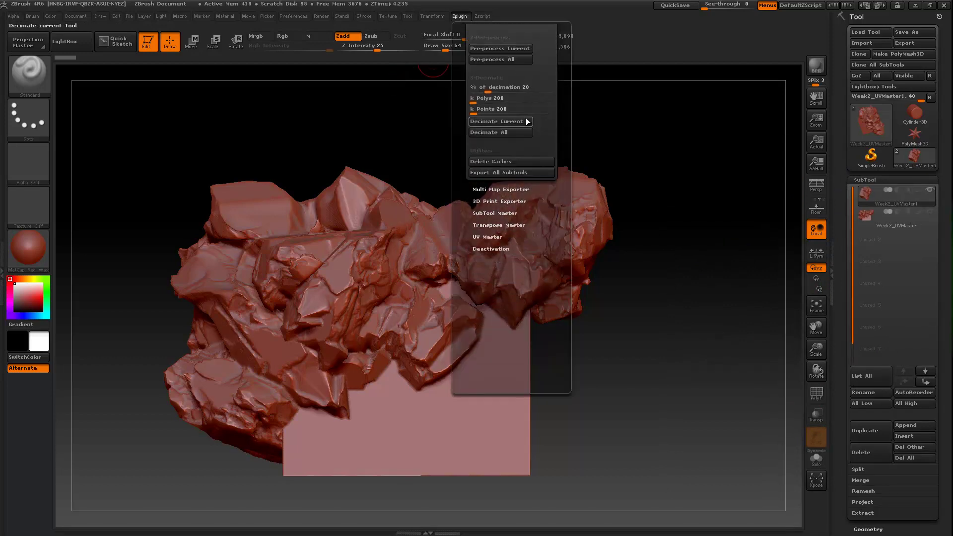
pyautogui.click(501, 49)
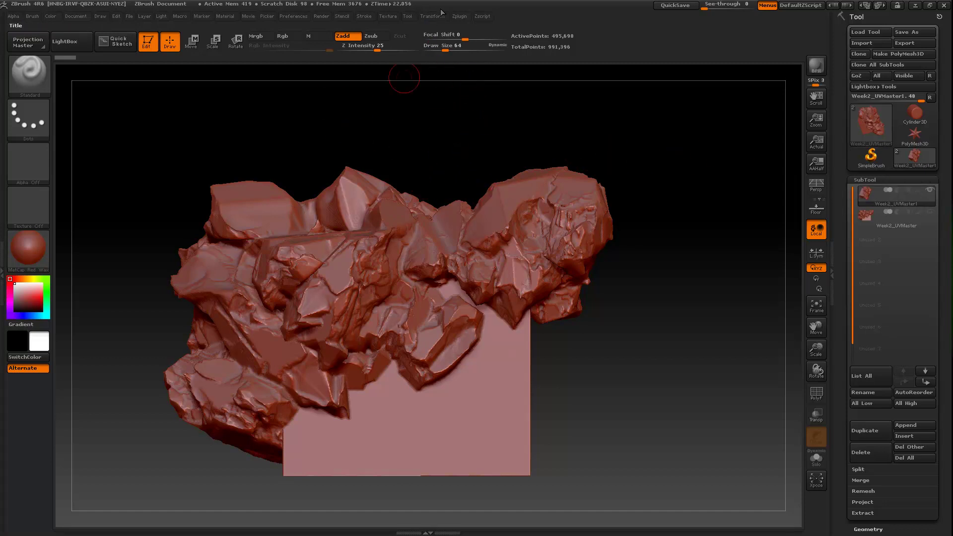
# Decimate the copy to a 50 k Polys target, leaving 24,936 active points
pyautogui.click(458, 18)
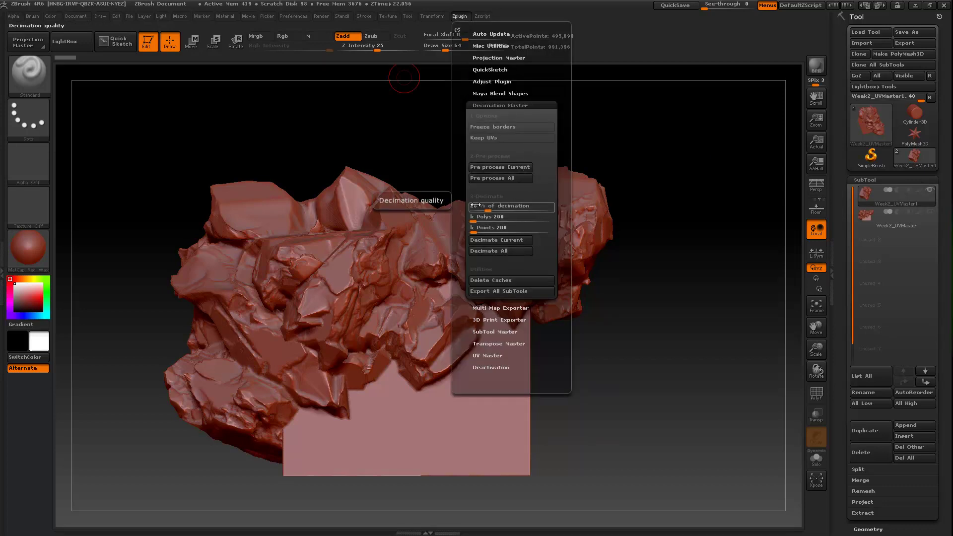
pyautogui.moveTo(481, 211); pyautogui.dragTo(480, 205)
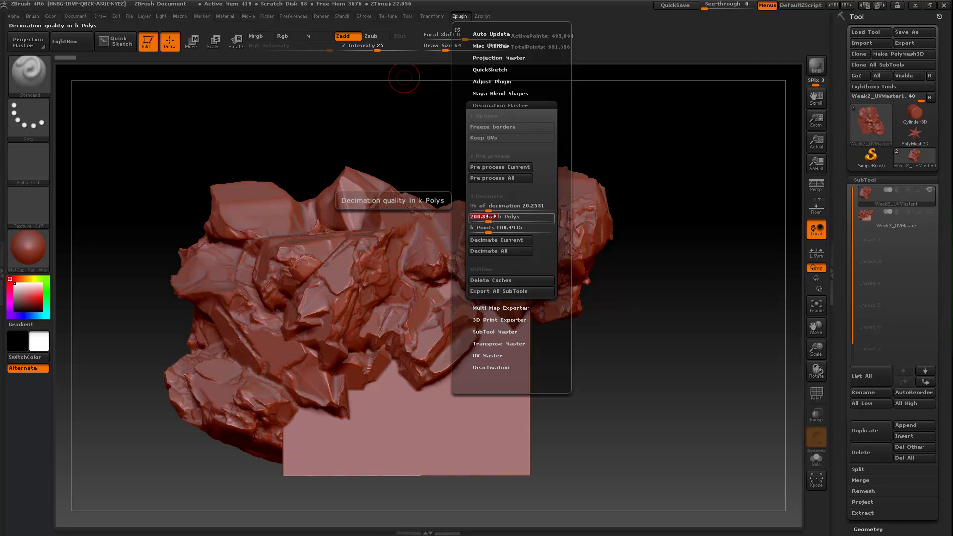
pyautogui.write('50')
pyautogui.press('Return')
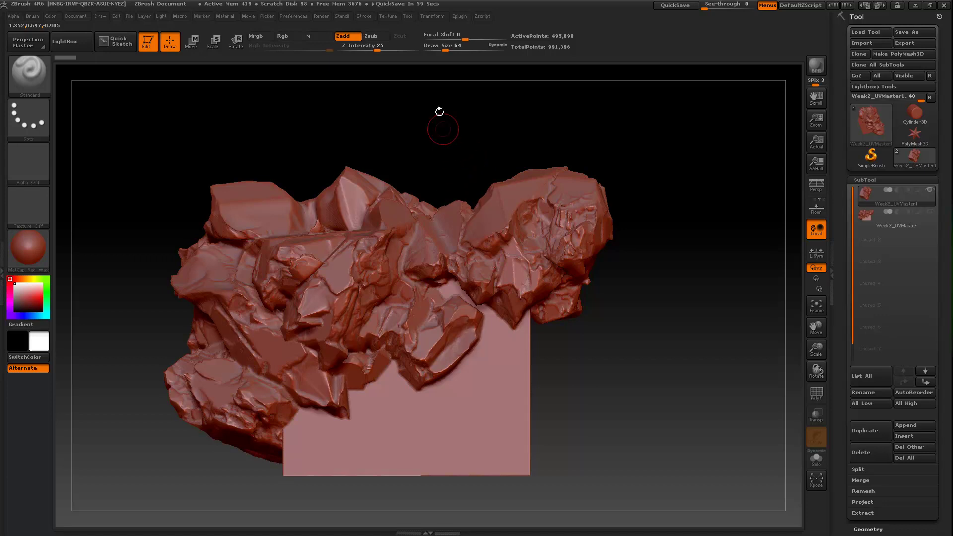
pyautogui.click(460, 15)
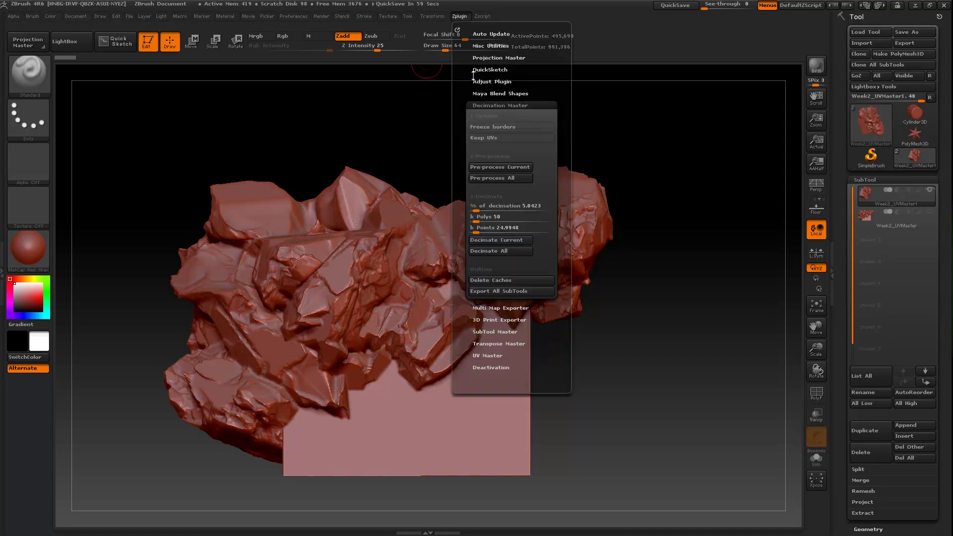
pyautogui.click(499, 239)
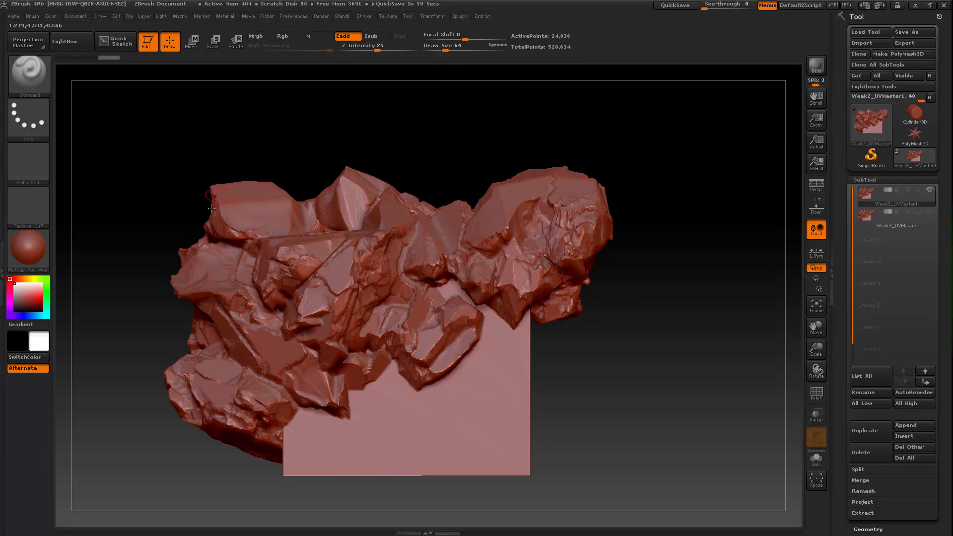
# Orbit the decimated rock to inspect its surface, then bring up the Zplugin menu
pyautogui.moveTo(406, 121)
pyautogui.mouseDown()
pyautogui.moveTo(419, 134)
pyautogui.moveTo(400, 124)
pyautogui.mouseUp()
pyautogui.moveTo(419, 155)
pyautogui.mouseDown()
pyautogui.moveTo(428, 160)
pyautogui.moveTo(477, 129)
pyautogui.moveTo(492, 133)
pyautogui.moveTo(457, 134)
pyautogui.moveTo(468, 108)
pyautogui.mouseUp()
pyautogui.click(462, 16)
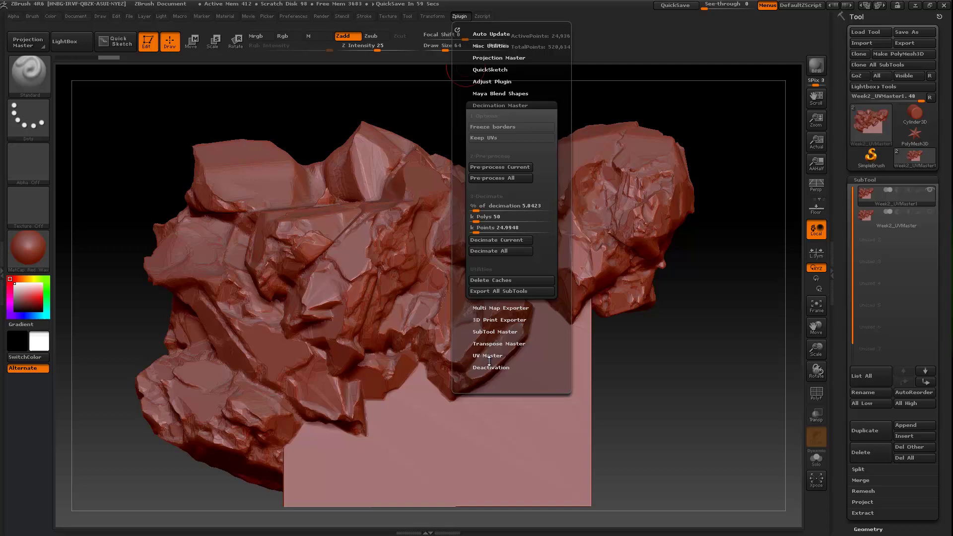
# Turn on UV Master's Enable Control Painting and apply AttractFromAmbientOccl to the rock
pyautogui.click(489, 355)
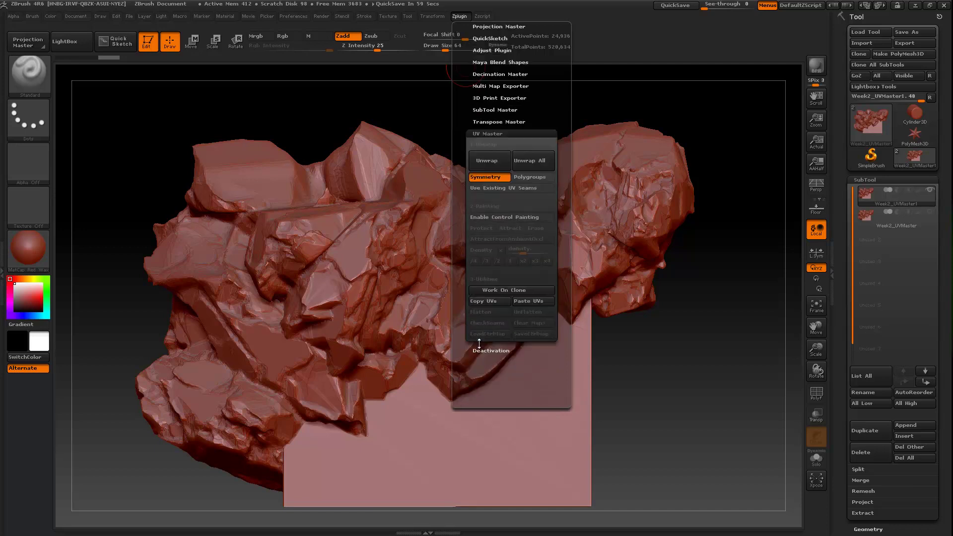
pyautogui.click(460, 17)
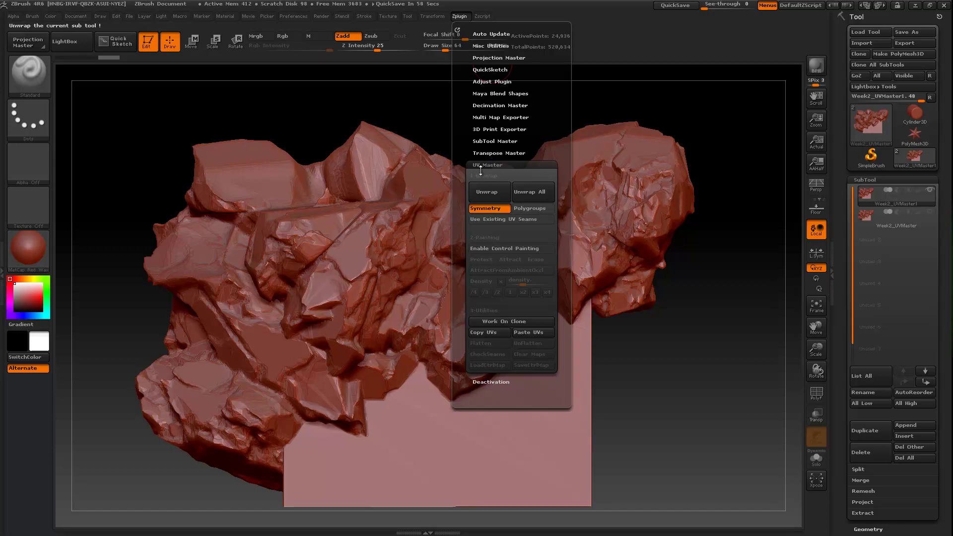
pyautogui.click(490, 248)
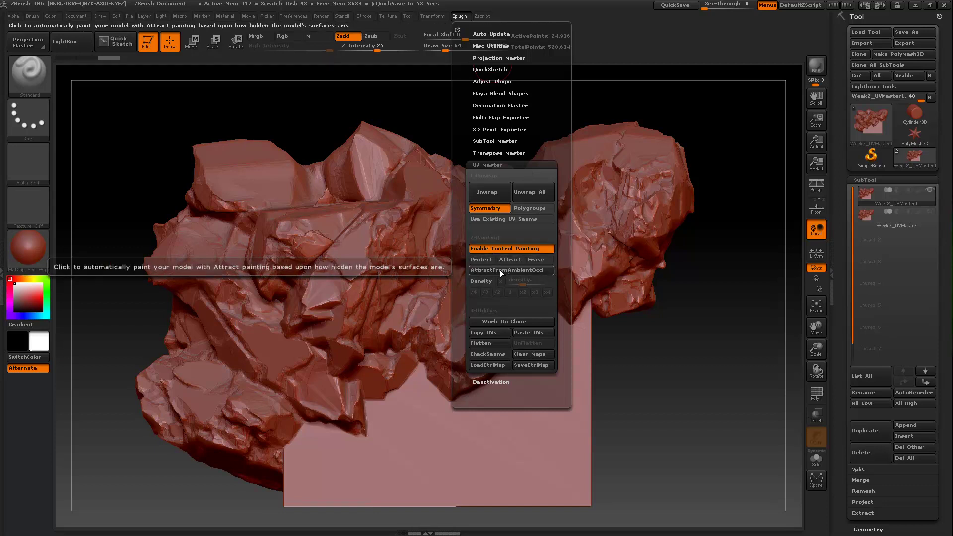
pyautogui.click(499, 270)
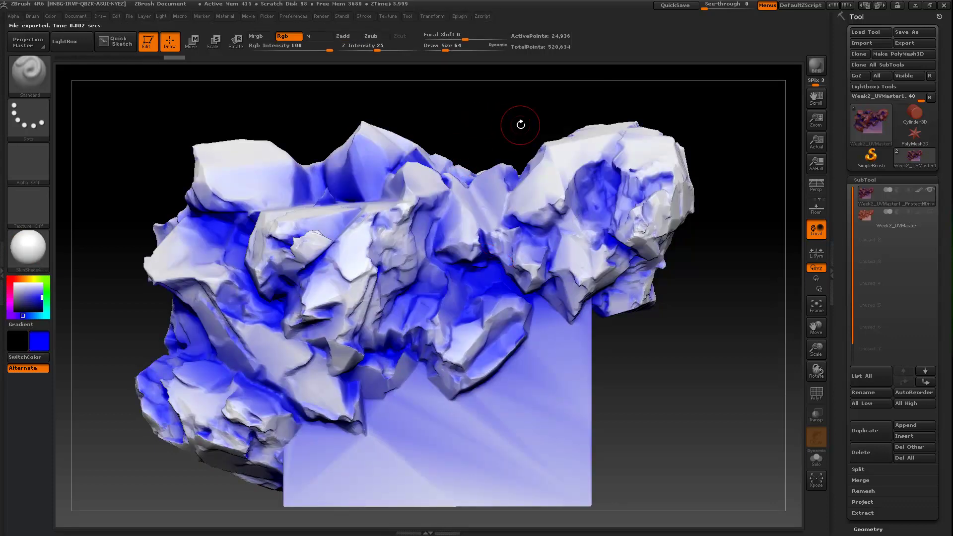
pyautogui.moveTo(668, 351)
pyautogui.mouseDown()
pyautogui.moveTo(604, 351)
pyautogui.moveTo(672, 345)
pyautogui.mouseUp()
pyautogui.moveTo(709, 382)
pyautogui.mouseDown()
pyautogui.moveTo(684, 383)
pyautogui.moveTo(695, 373)
pyautogui.moveTo(703, 378)
pyautogui.mouseUp()
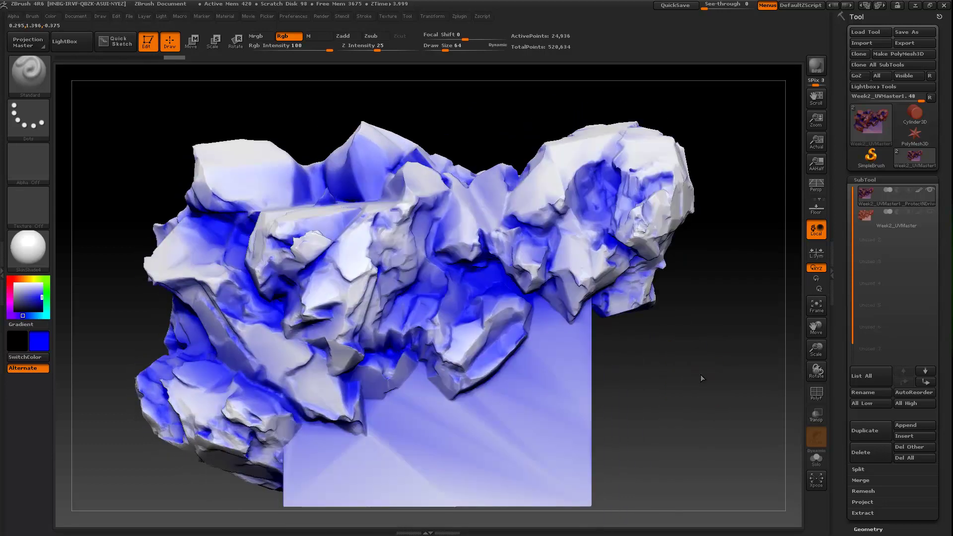
pyautogui.click(459, 16)
pyautogui.click(459, 17)
# Run UV Master's Unwrap on the decimated rock, clearing its blue Attract paint
pyautogui.click(460, 18)
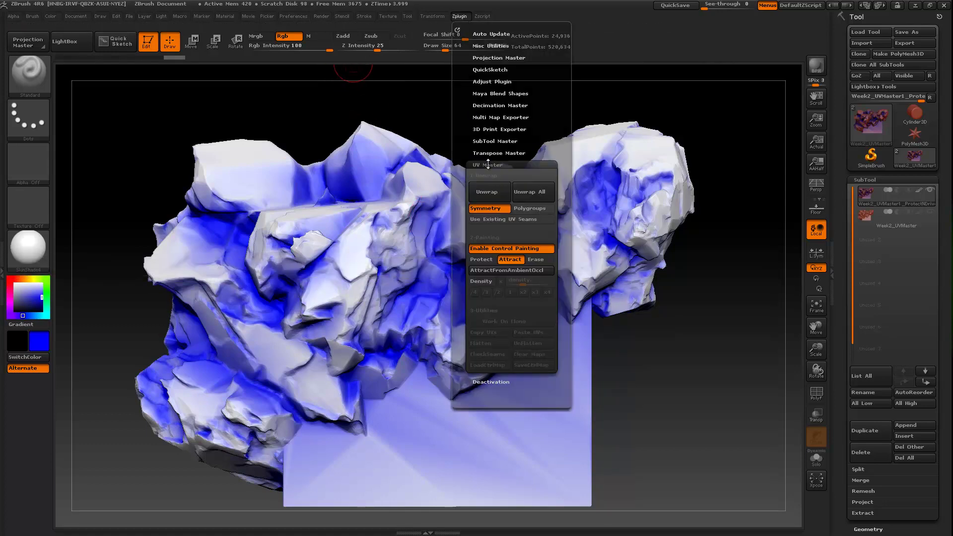
pyautogui.click(489, 193)
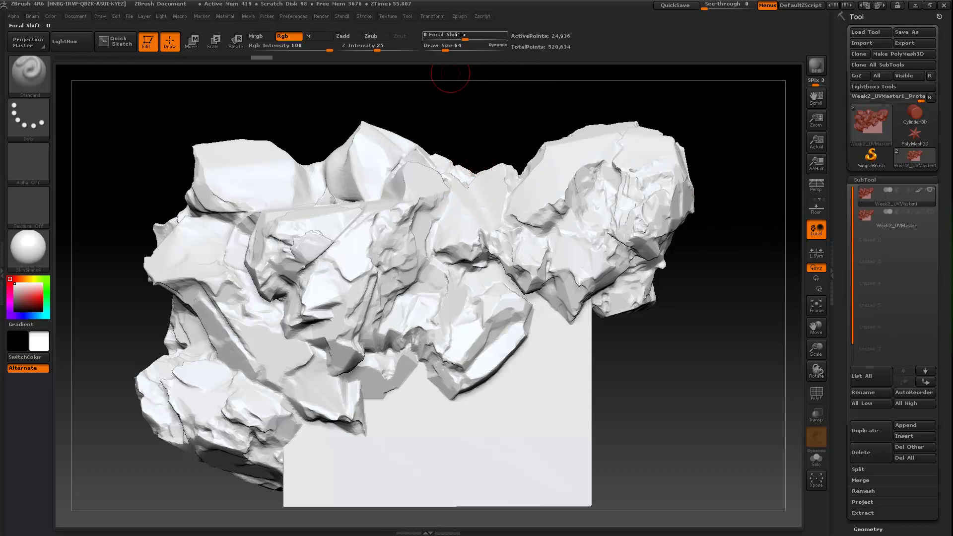
pyautogui.click(463, 15)
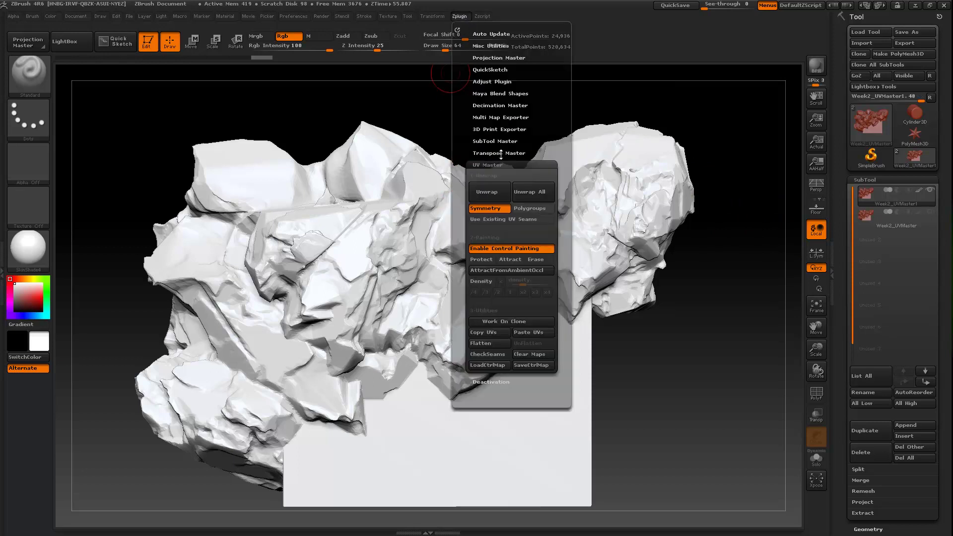
pyautogui.click(480, 342)
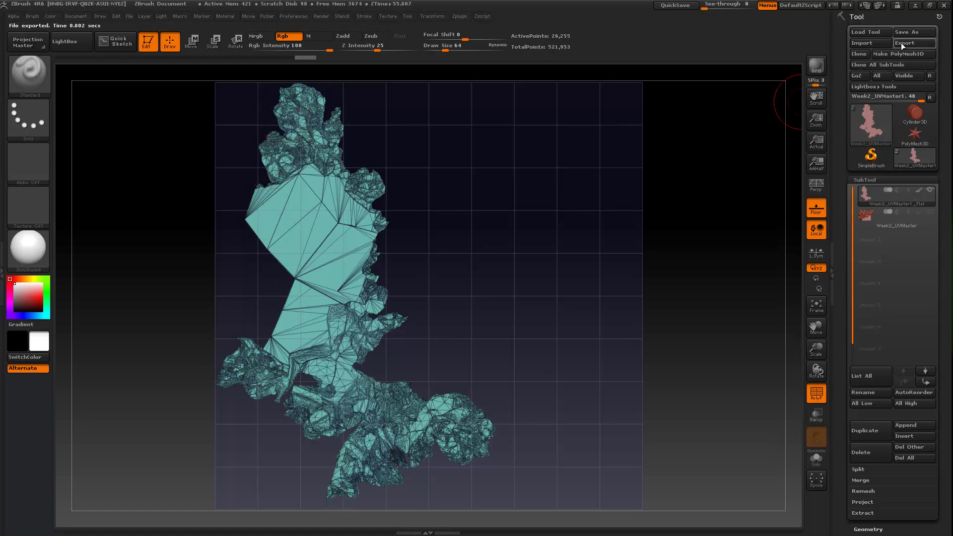
pyautogui.click(459, 16)
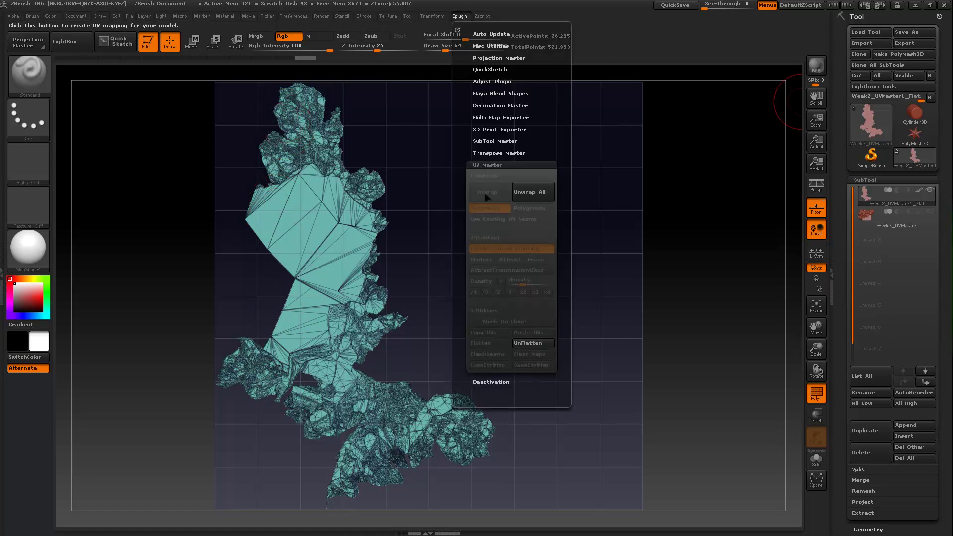
pyautogui.click(528, 343)
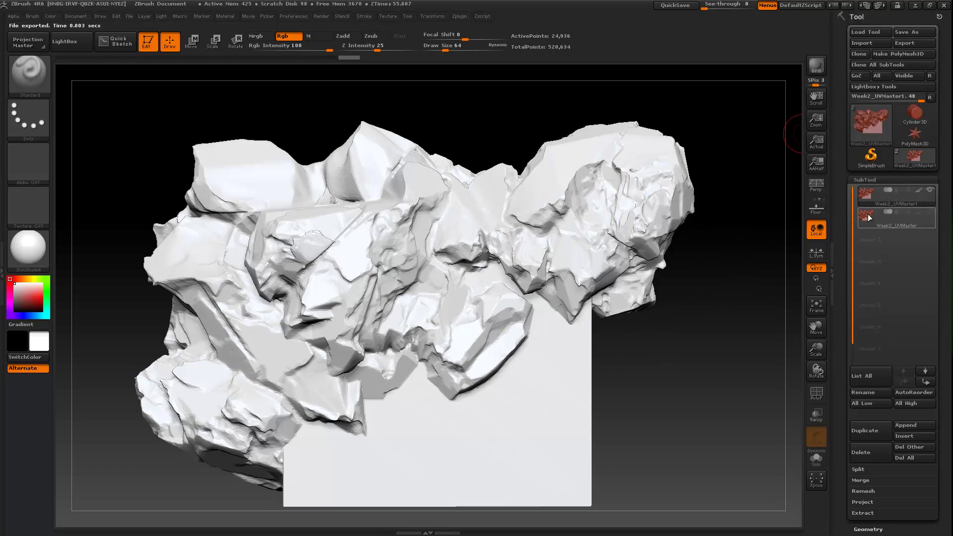
pyautogui.moveTo(869, 219)
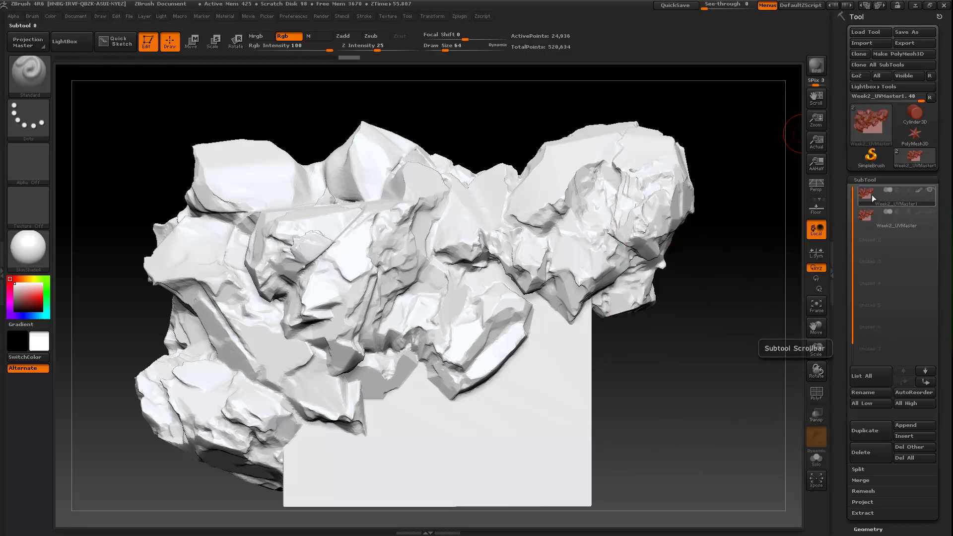
pyautogui.moveTo(879, 201)
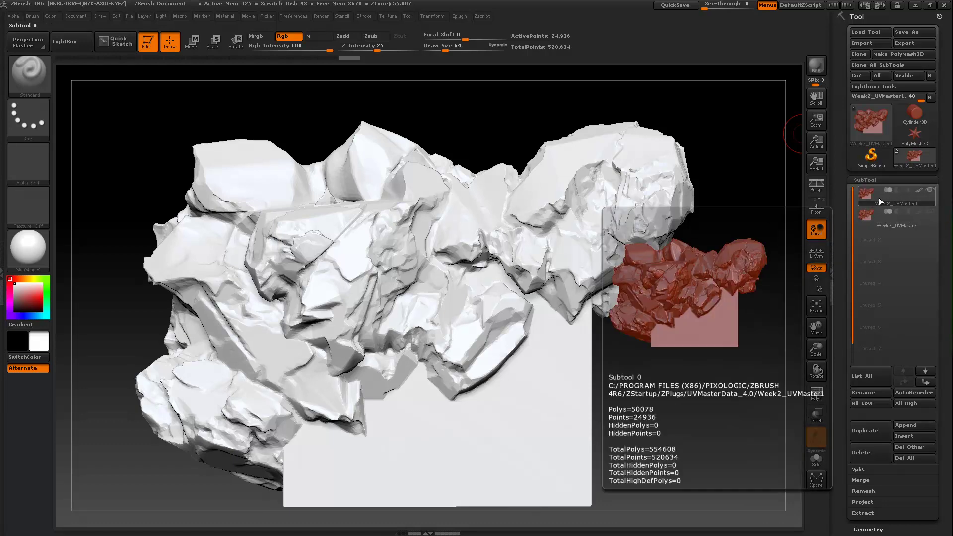
pyautogui.click(910, 43)
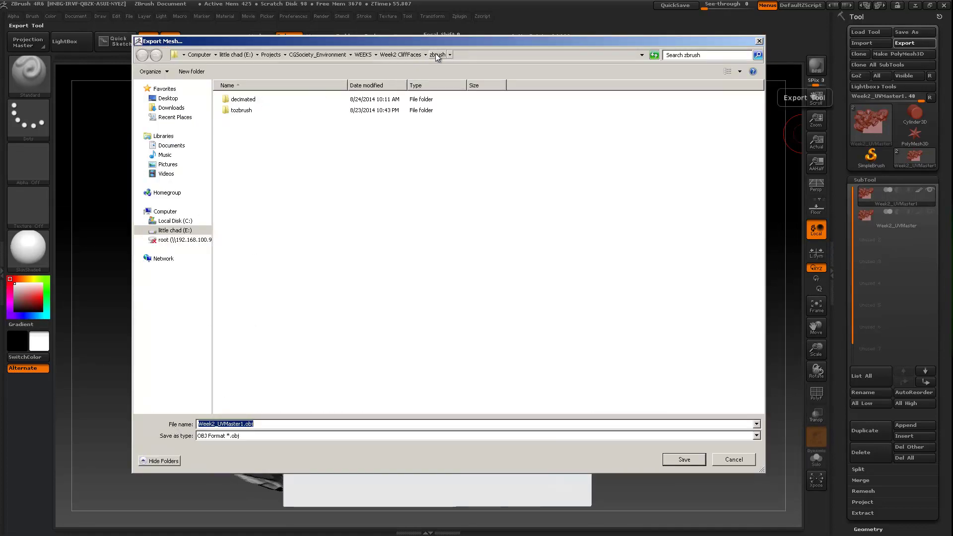
# Cancel the export, flatten a small facet into the rock, and turn it toward the viewer
pyautogui.click(734, 461)
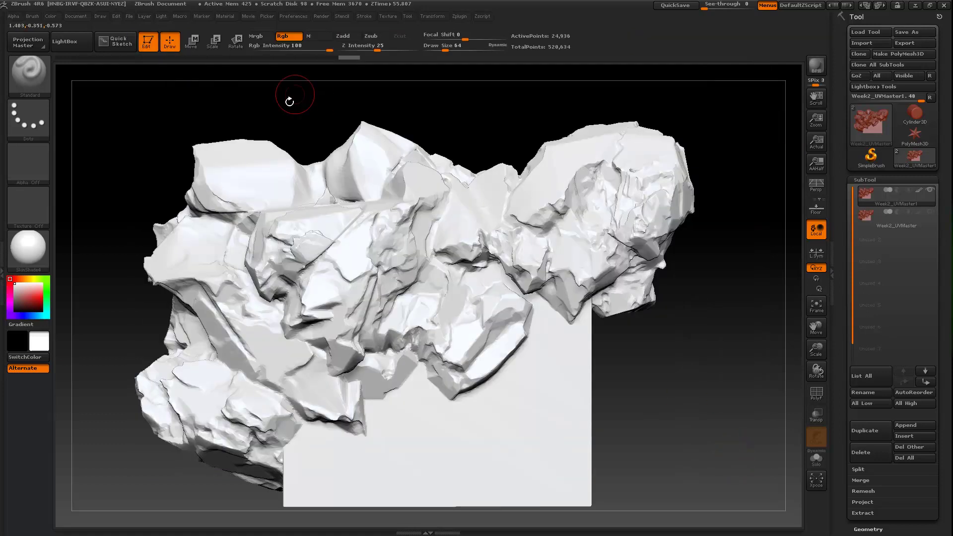
pyautogui.moveTo(406, 194); pyautogui.dragTo(397, 187)
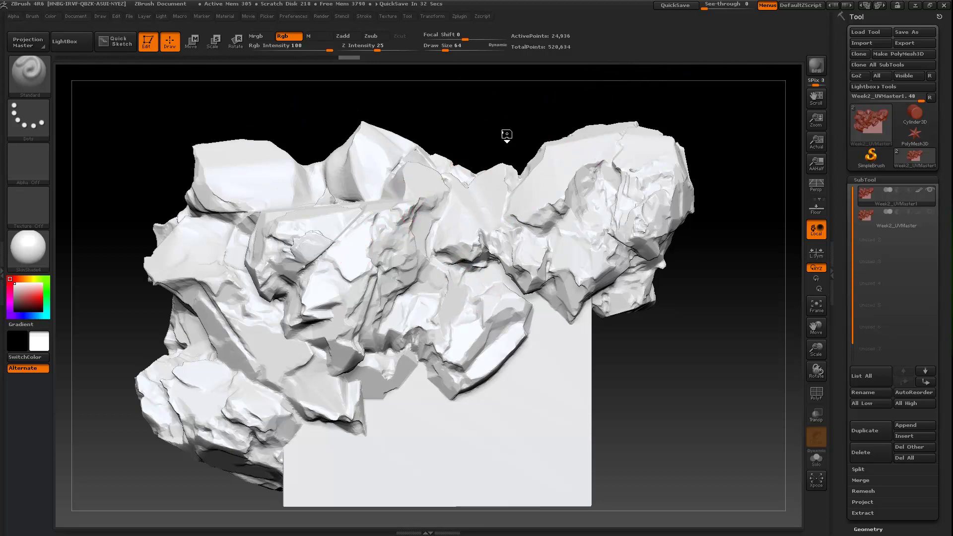
pyautogui.moveTo(506, 136)
pyautogui.mouseDown()
pyautogui.moveTo(501, 155)
pyautogui.moveTo(489, 144)
pyautogui.moveTo(478, 184)
pyautogui.moveTo(481, 168)
pyautogui.mouseUp()
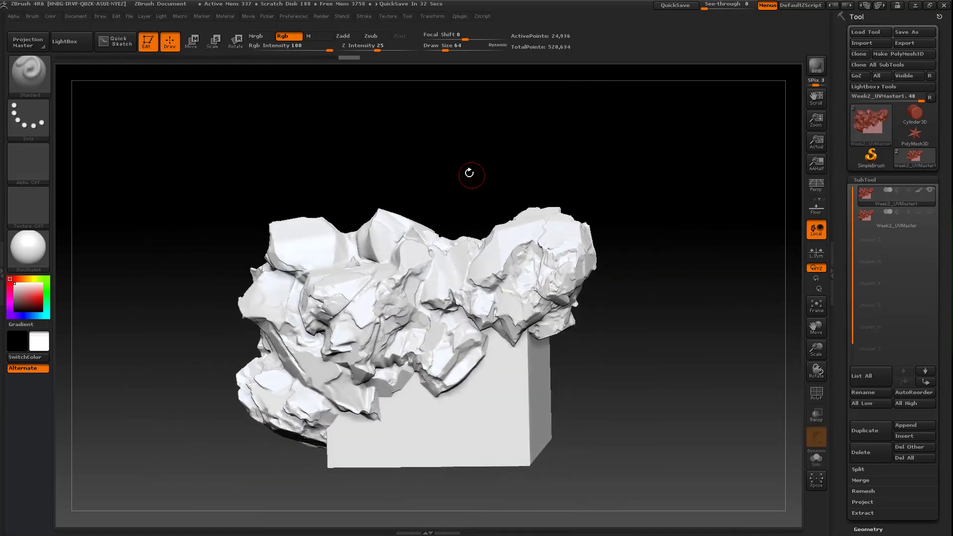